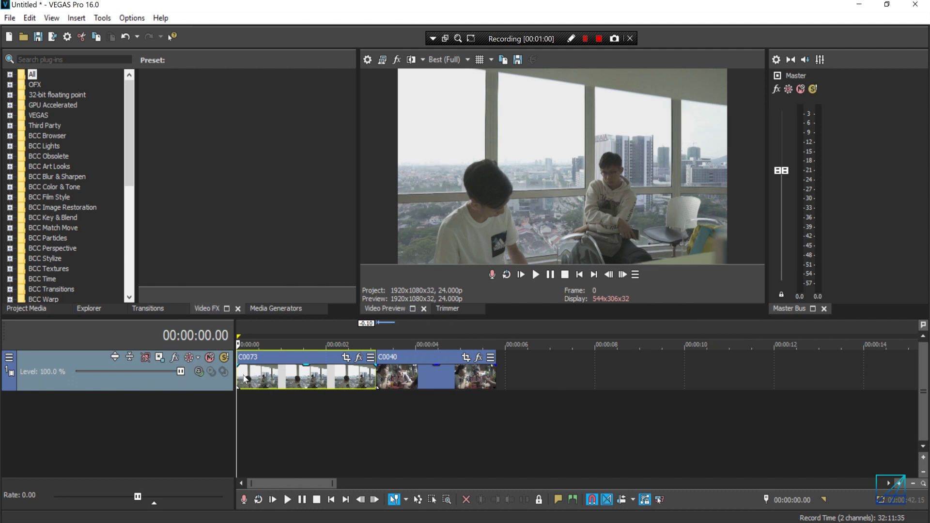
# - Select clips C0073 and C0040 and scrub through them to preview the footage
pyautogui.click(418, 380)
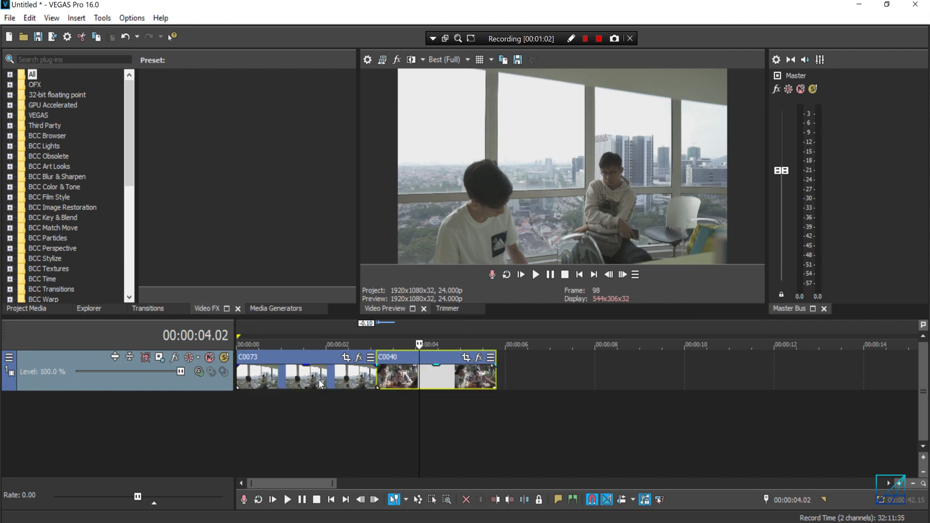
pyautogui.click(297, 380)
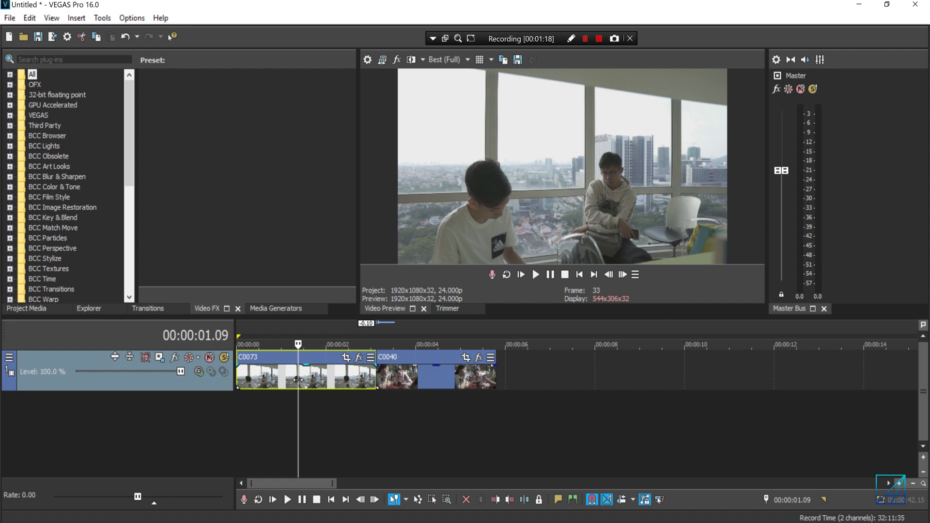
pyautogui.click(297, 381)
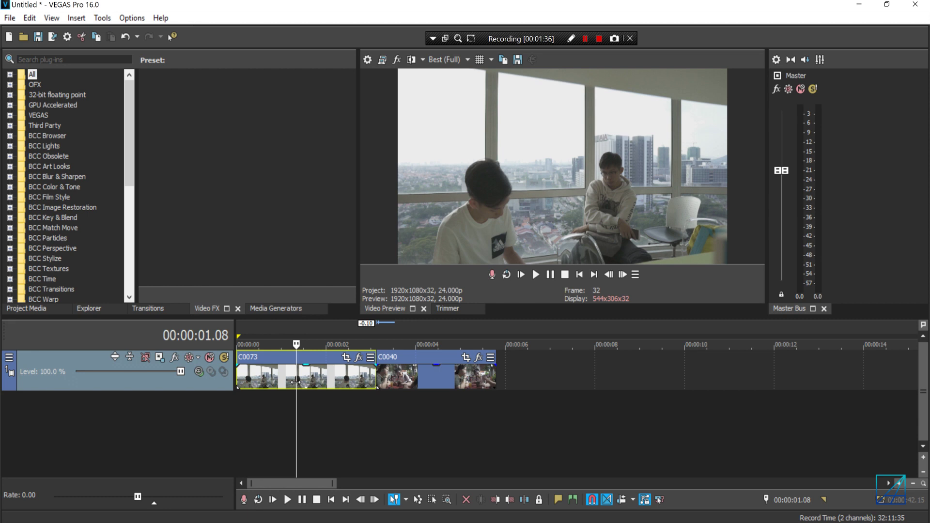
pyautogui.moveTo(296, 382); pyautogui.dragTo(429, 373)
pyautogui.click(304, 380)
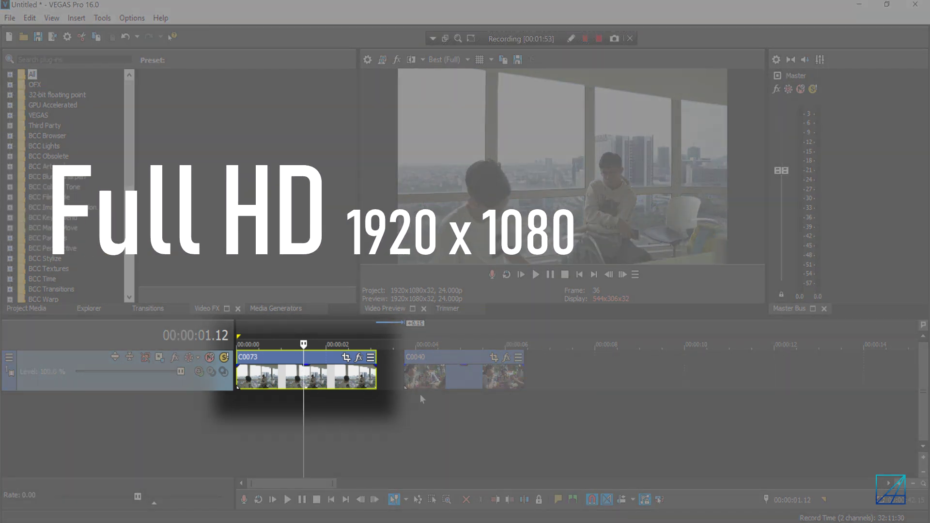
pyautogui.click(419, 382)
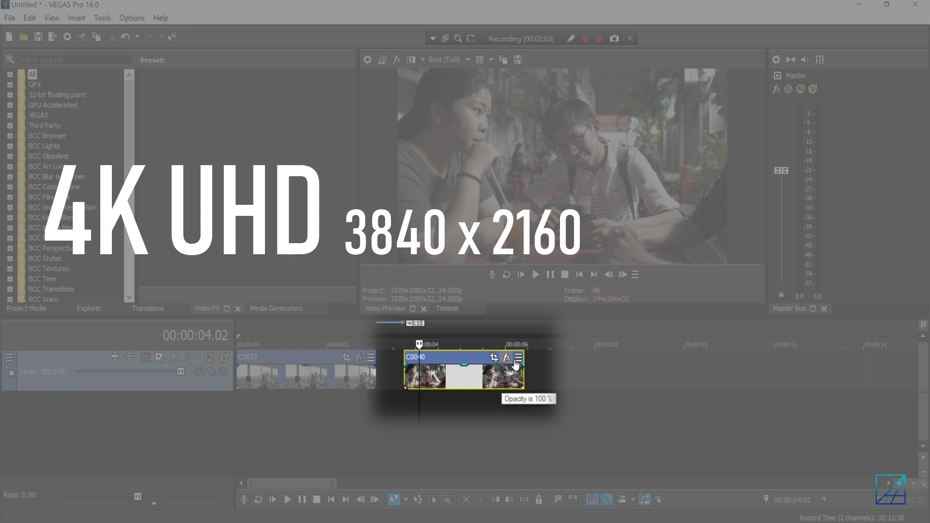
# - Inspect C0040's pan/crop settings, then play a short preview of C0073
pyautogui.click(494, 357)
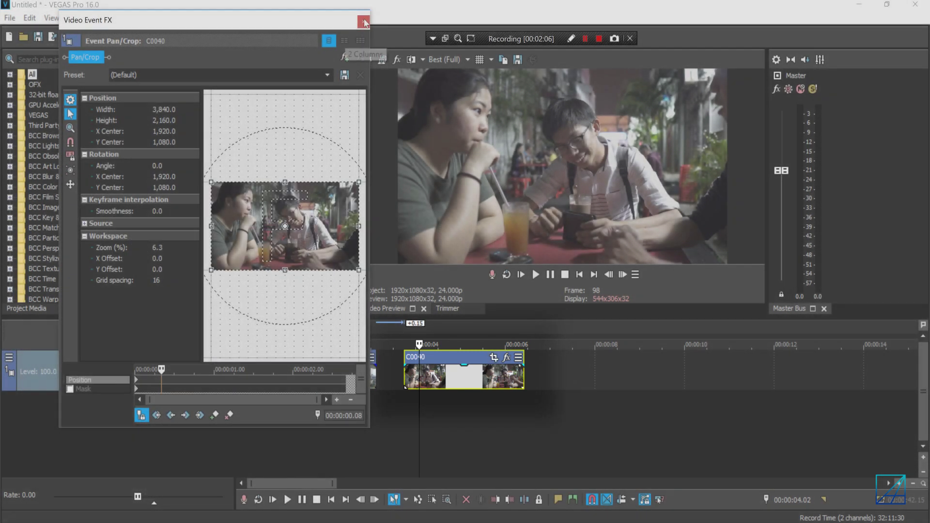
pyautogui.click(364, 21)
pyautogui.click(315, 380)
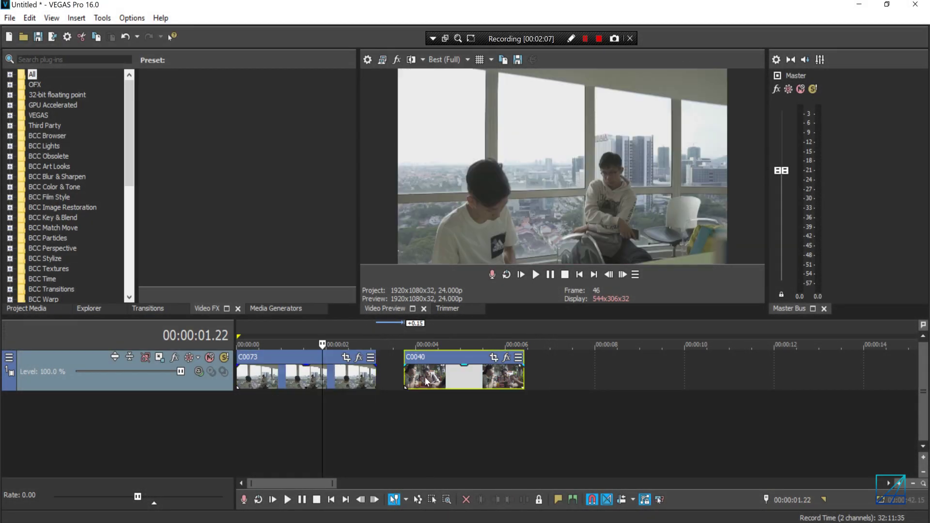
pyautogui.press('space')
pyautogui.press('space')
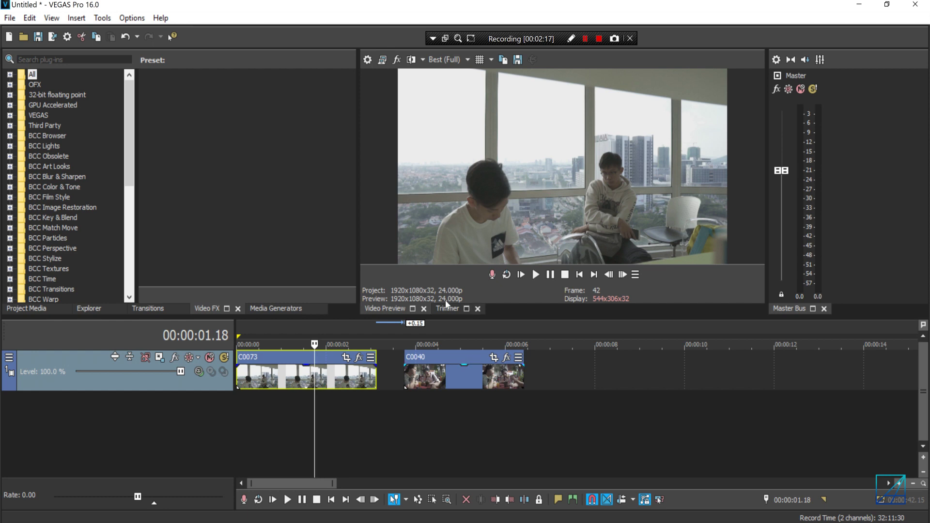
# - Nudge C0040 slightly left and bring up Project Properties showing 1920x1080 at 24 fps
pyautogui.moveTo(435, 379); pyautogui.dragTo(427, 379)
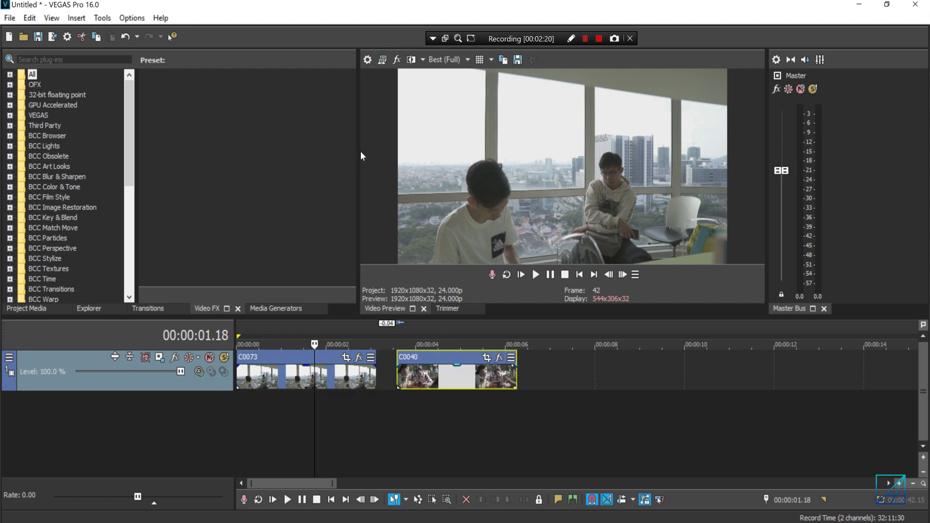
pyautogui.click(367, 60)
pyautogui.moveTo(458, 31); pyautogui.dragTo(257, 32)
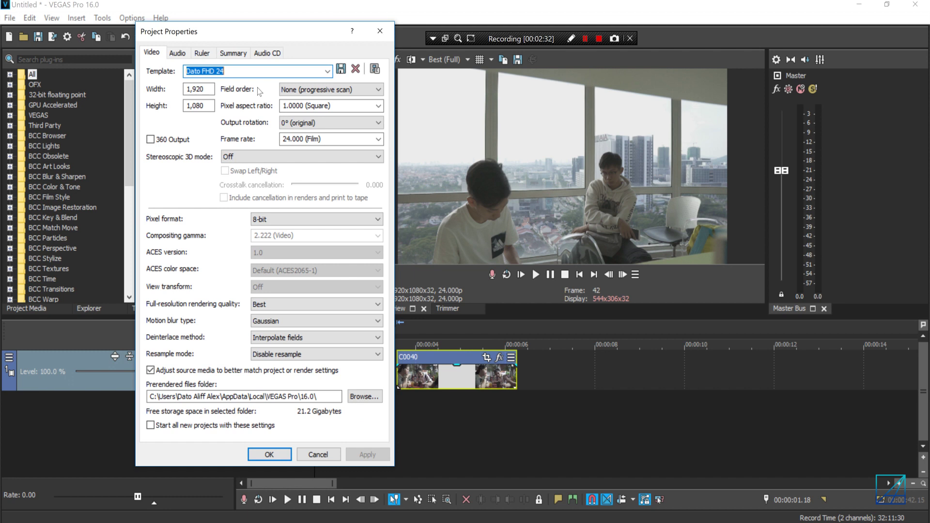
# - Apply the 'Film 24 (1920x810, 24.000 fps)' template, giving a 1,920 by 810 project frame
pyautogui.click(328, 71)
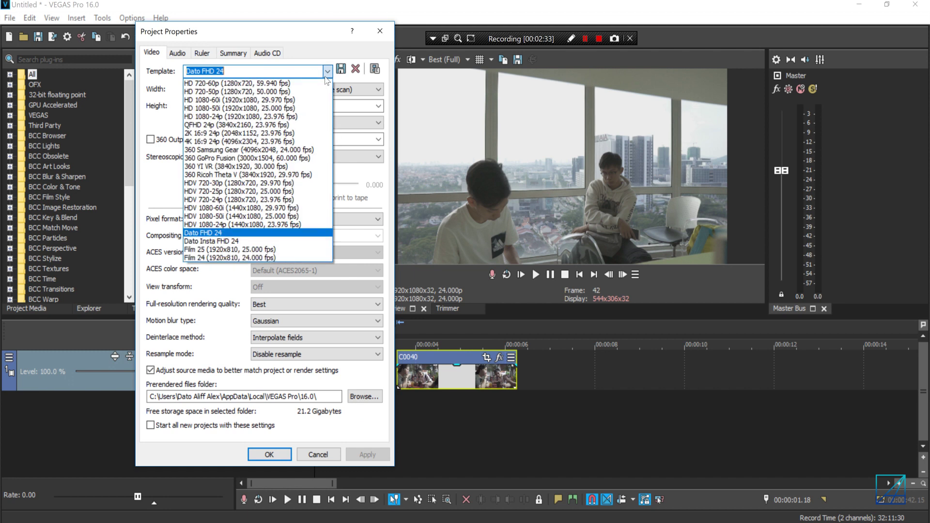
pyautogui.click(240, 257)
pyautogui.moveTo(237, 35); pyautogui.dragTo(254, 33)
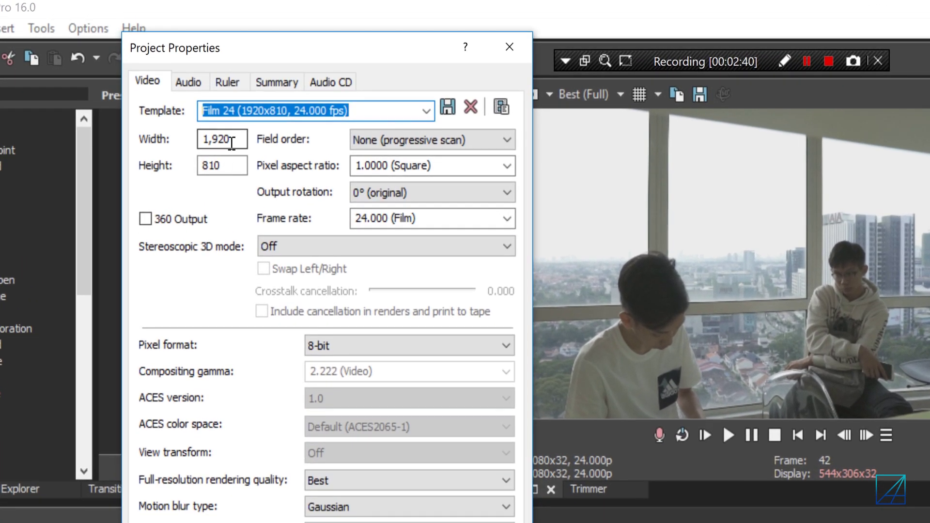
pyautogui.moveTo(245, 139); pyautogui.dragTo(131, 145)
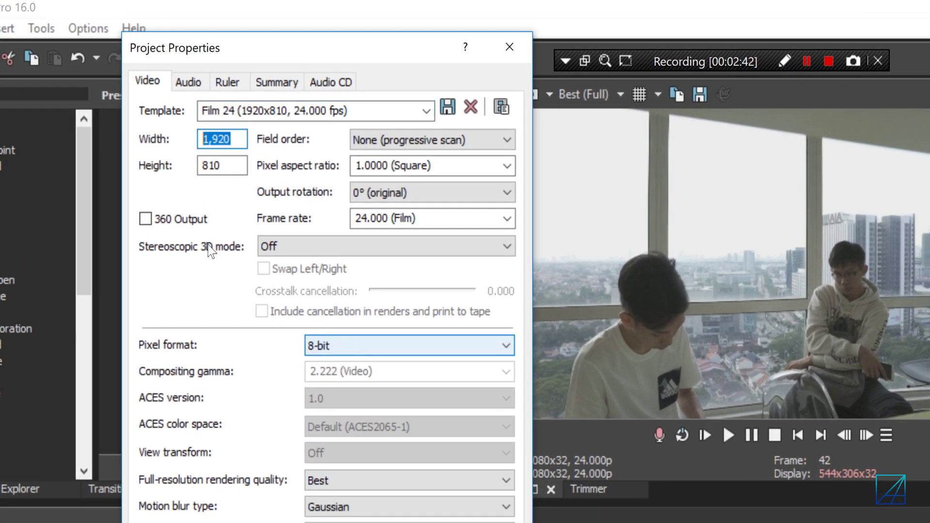
pyautogui.moveTo(220, 164); pyautogui.dragTo(141, 216)
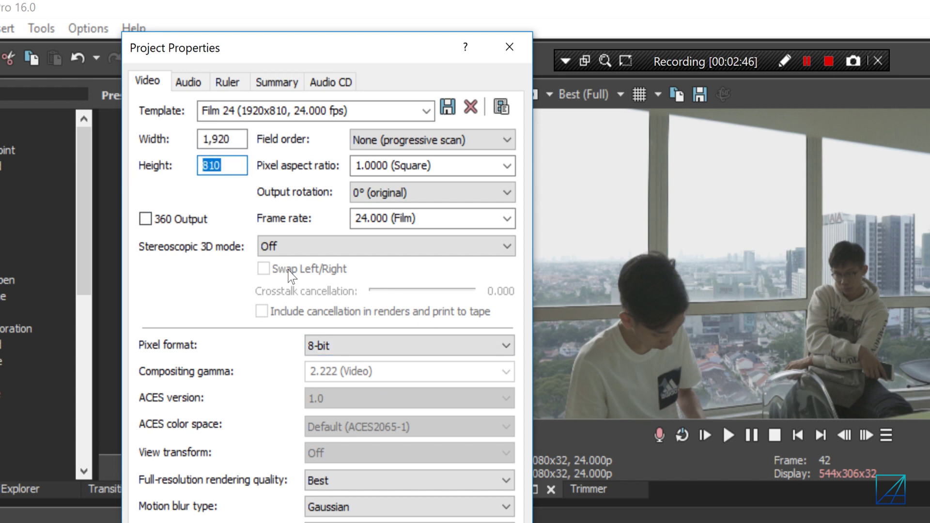
pyautogui.moveTo(234, 167); pyautogui.dragTo(142, 166)
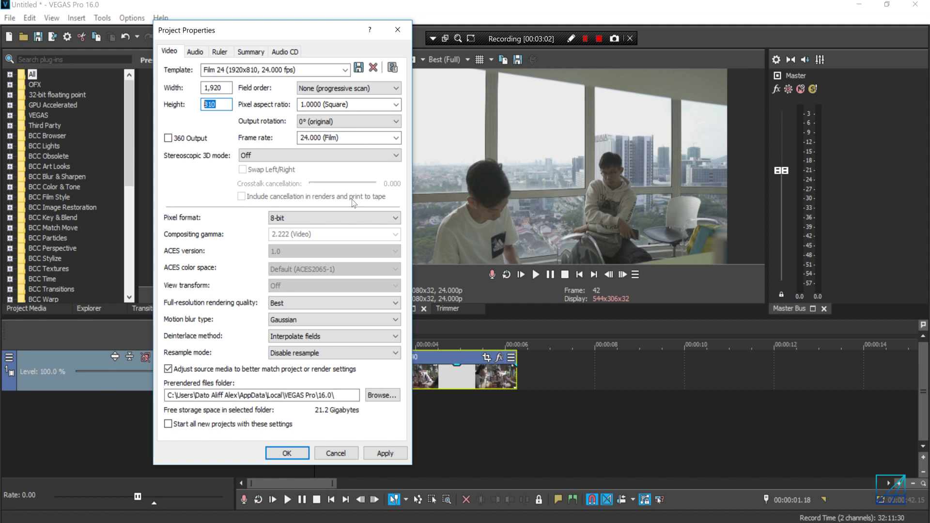
pyautogui.click(385, 453)
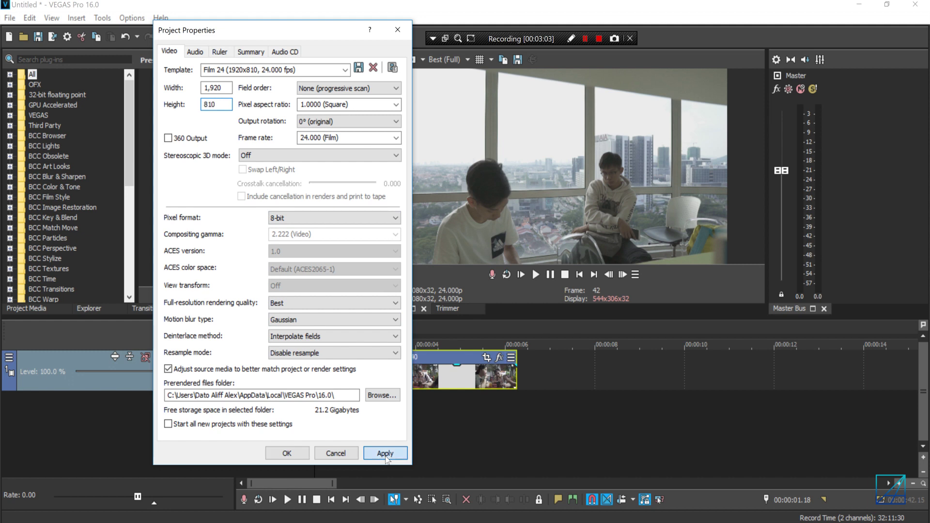
pyautogui.click(296, 452)
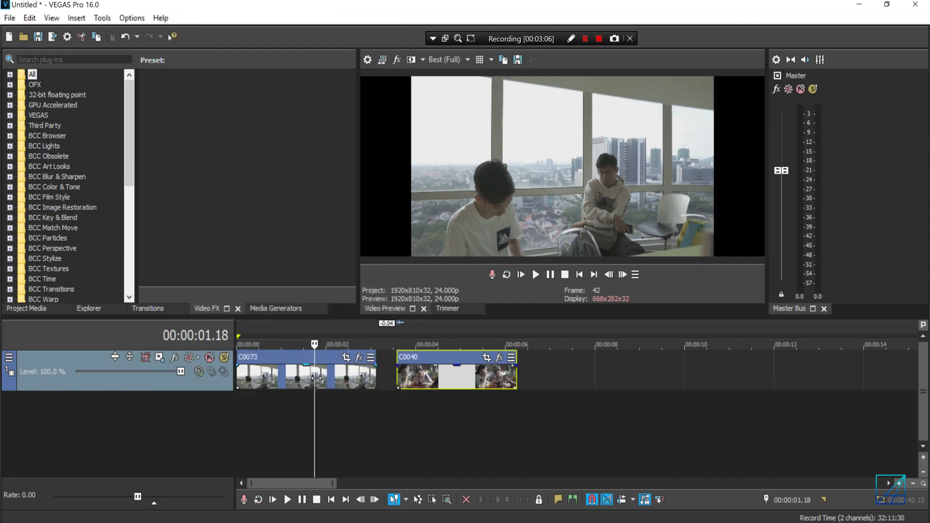
pyautogui.click(409, 380)
# - Set clip C0073's Event Pan/Crop height to 810 so it fills the 1920x810 frame
pyautogui.click(445, 381)
pyautogui.click(300, 380)
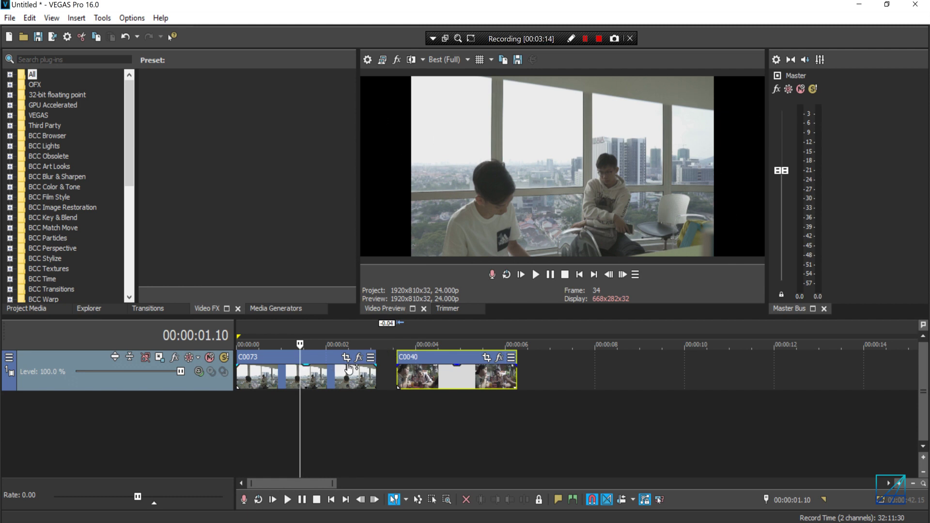
pyautogui.click(299, 379)
pyautogui.click(345, 357)
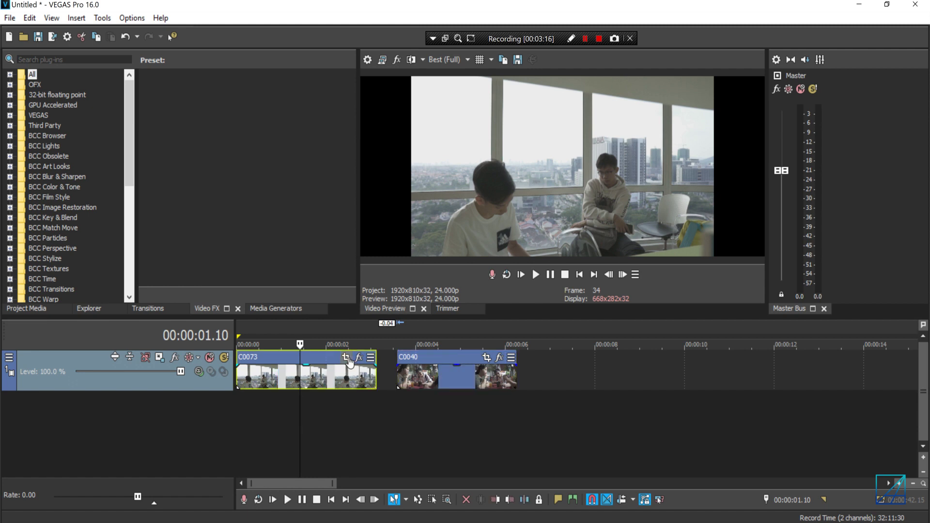
pyautogui.moveTo(187, 35); pyautogui.dragTo(184, 61)
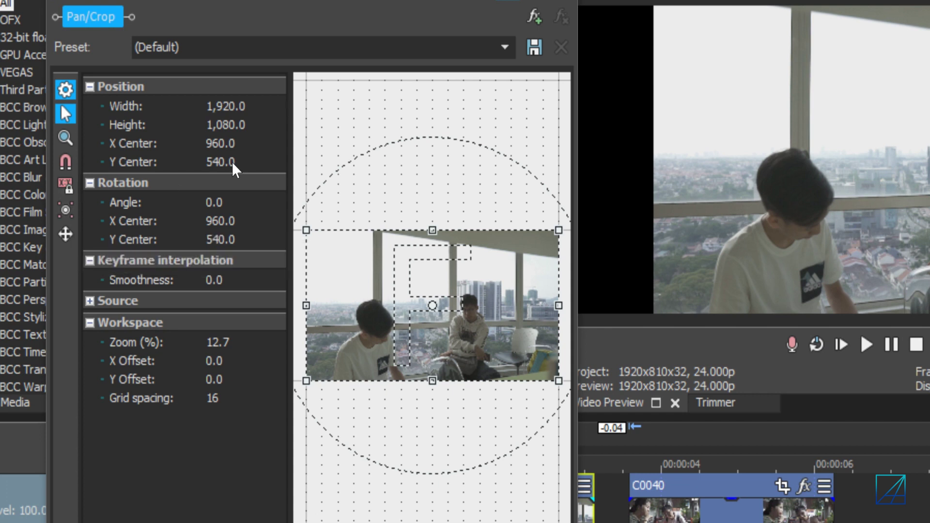
pyautogui.click(233, 124)
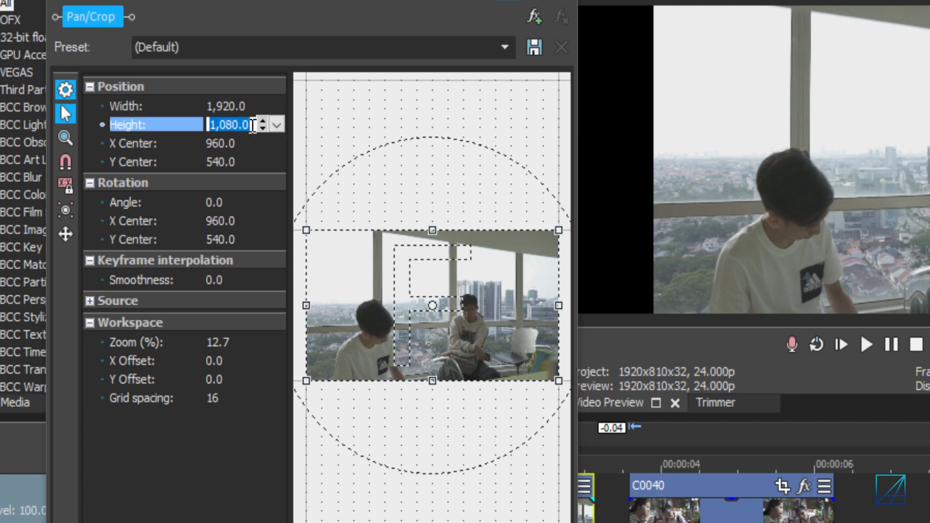
pyautogui.write('810')
pyautogui.press('Return')
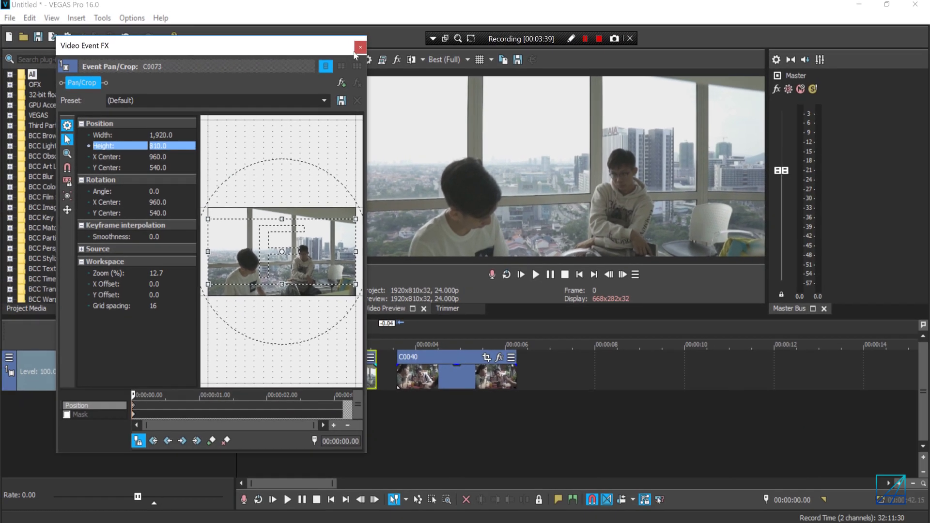
pyautogui.click(360, 47)
pyautogui.click(253, 381)
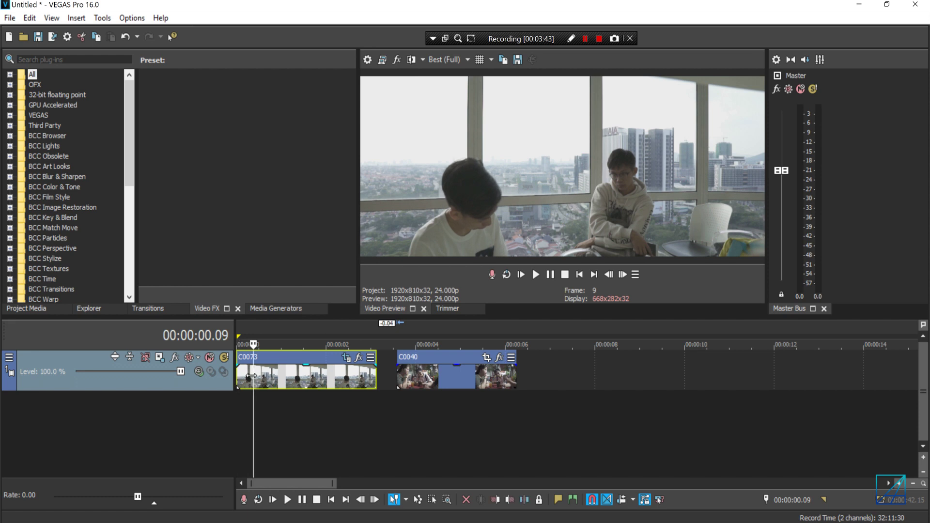
# - Set clip C0040's Event Pan/Crop height to 1610 and delete the extra keyframe
pyautogui.click(412, 381)
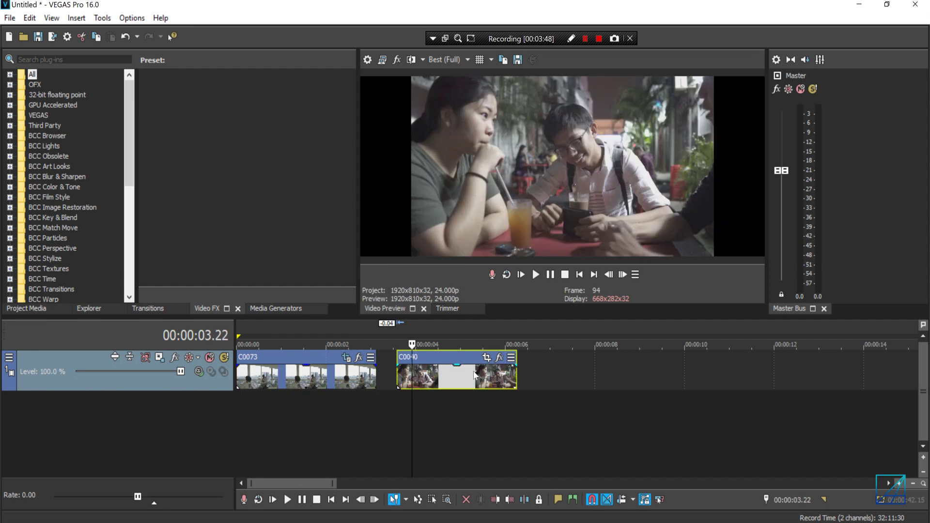
pyautogui.click(486, 357)
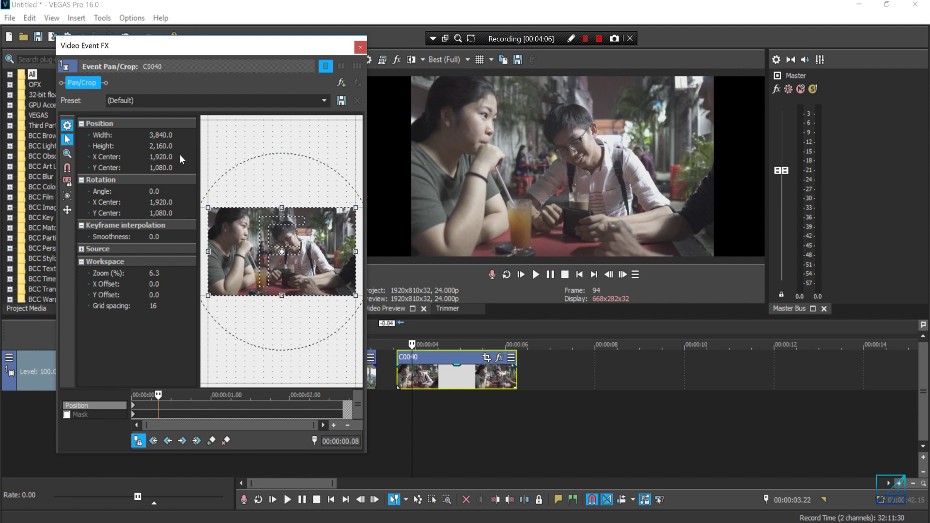
pyautogui.click(164, 146)
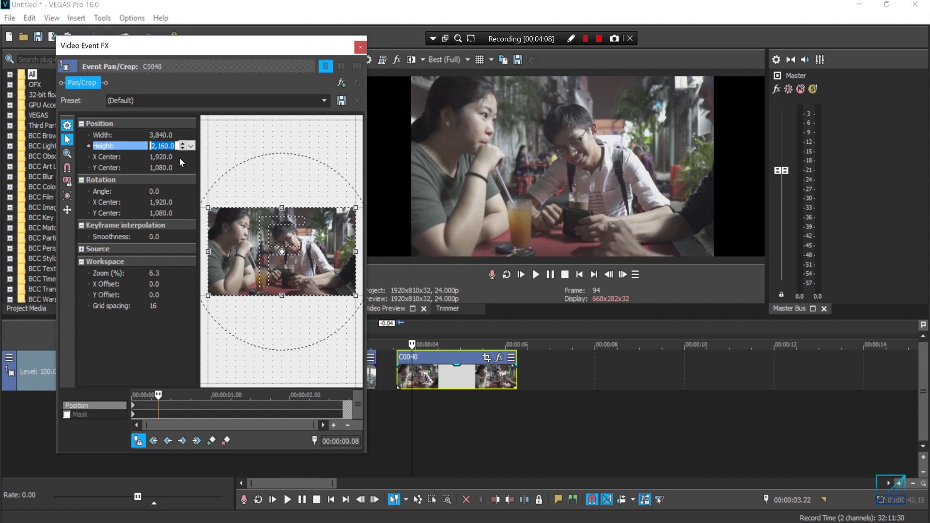
pyautogui.write('161')
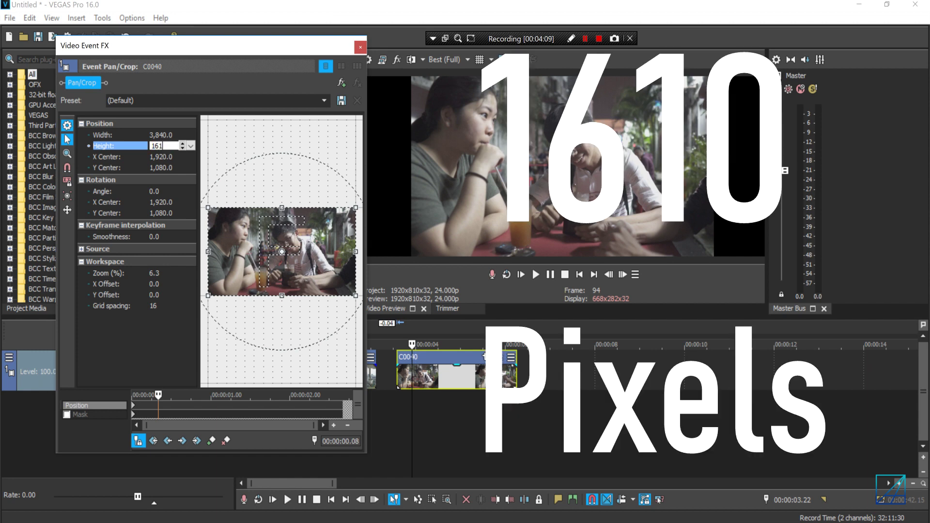
pyautogui.write('0')
pyautogui.press('Return')
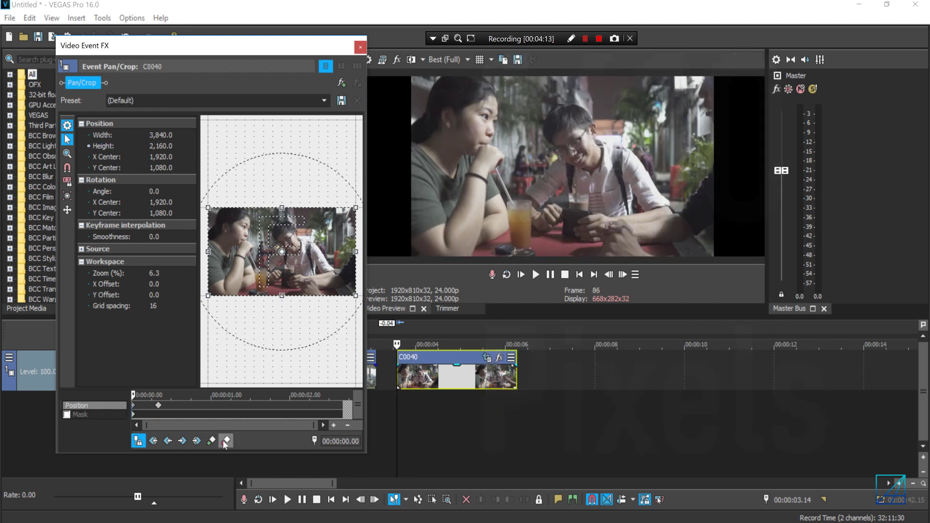
pyautogui.click(121, 407)
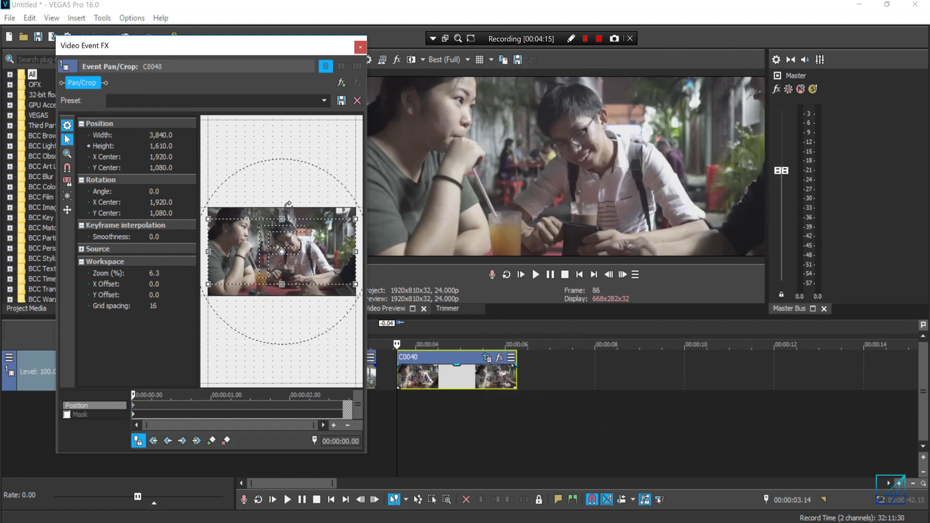
pyautogui.click(360, 47)
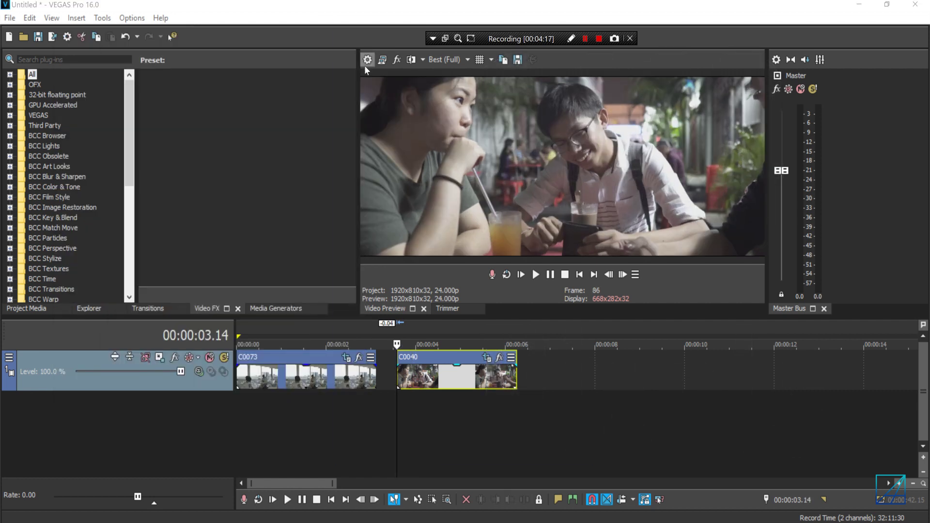
# - Confirm in Project Properties that the project is 1,920 by 810, closing without changes
pyautogui.click(367, 61)
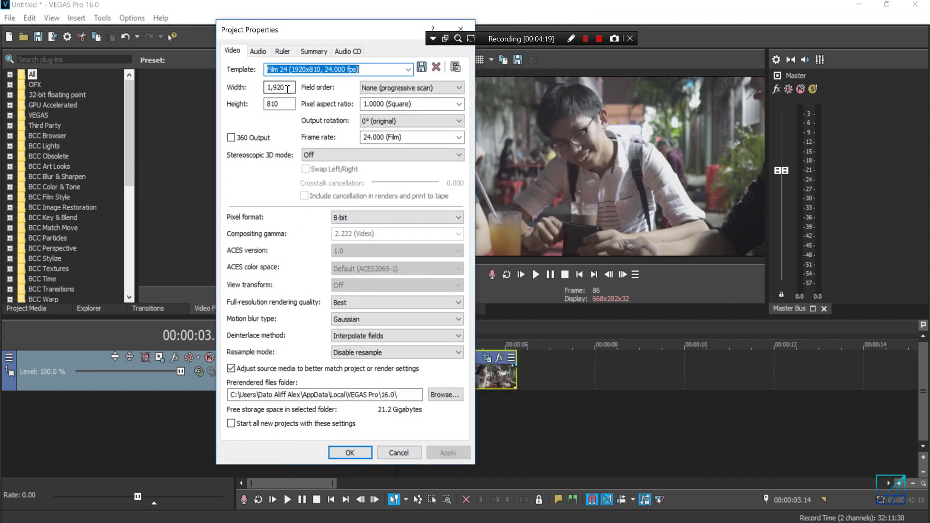
pyautogui.doubleClick(290, 89)
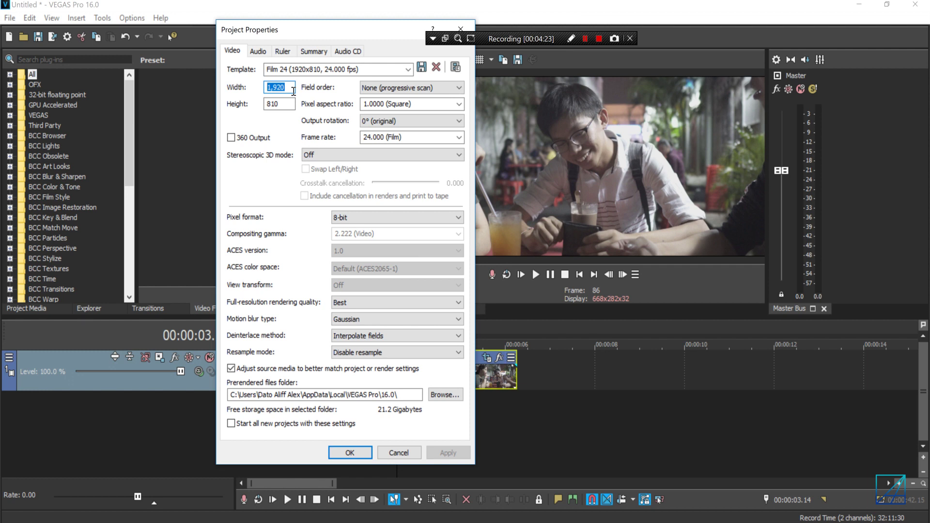
pyautogui.doubleClick(274, 105)
pyautogui.moveTo(409, 27); pyautogui.dragTo(336, 22)
pyautogui.click(388, 25)
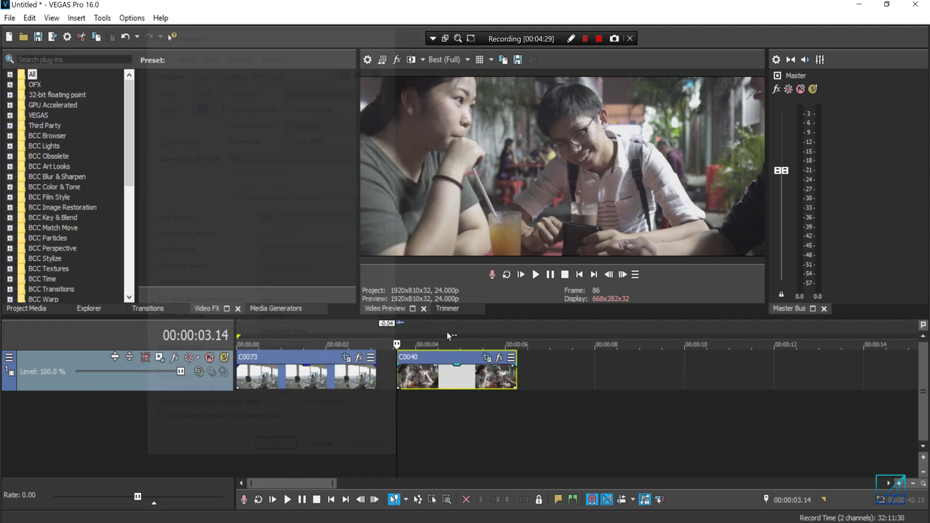
# - Drag C0040 left against the end of C0073 and preview the join between clips
pyautogui.click(419, 382)
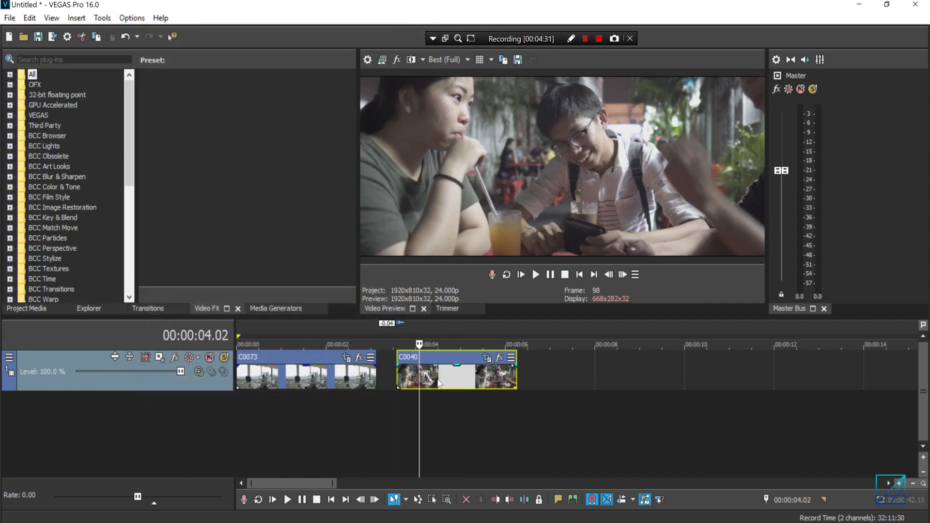
pyautogui.moveTo(432, 380)
pyautogui.mouseDown()
pyautogui.moveTo(419, 379)
pyautogui.moveTo(427, 377)
pyautogui.mouseUp()
pyautogui.click(357, 380)
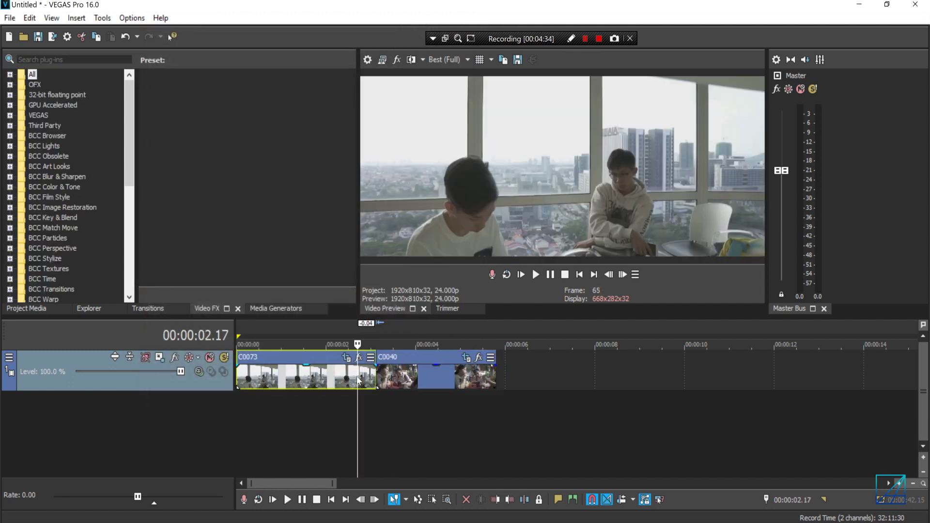
pyautogui.click(405, 380)
pyautogui.click(349, 380)
pyautogui.click(388, 380)
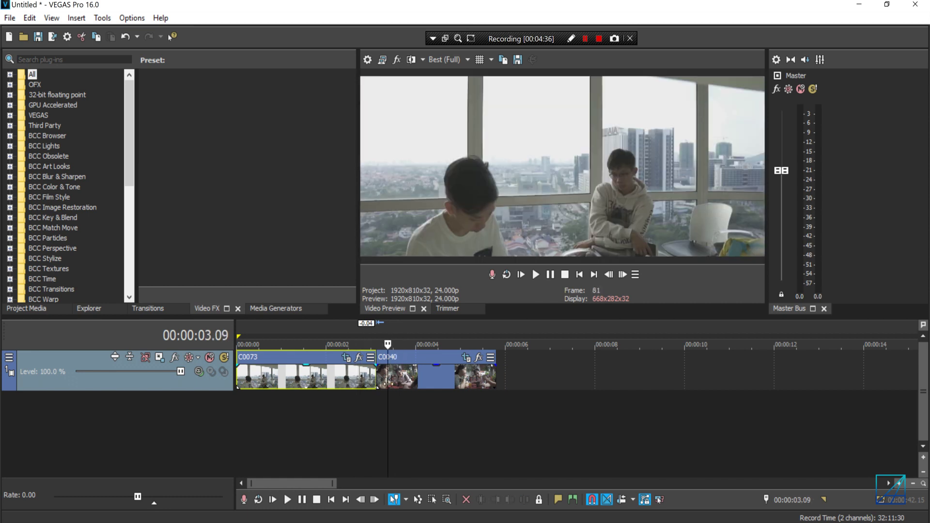
pyautogui.click(347, 383)
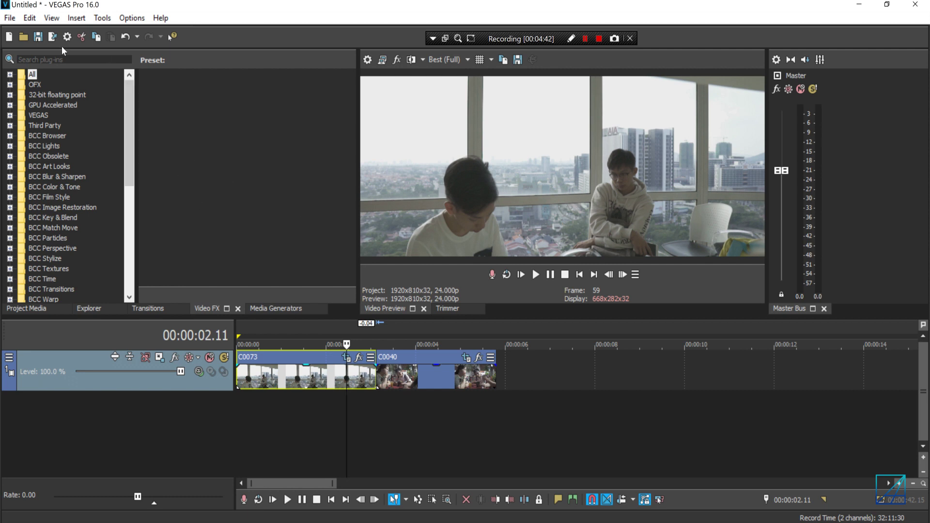
pyautogui.click(9, 18)
pyautogui.click(44, 116)
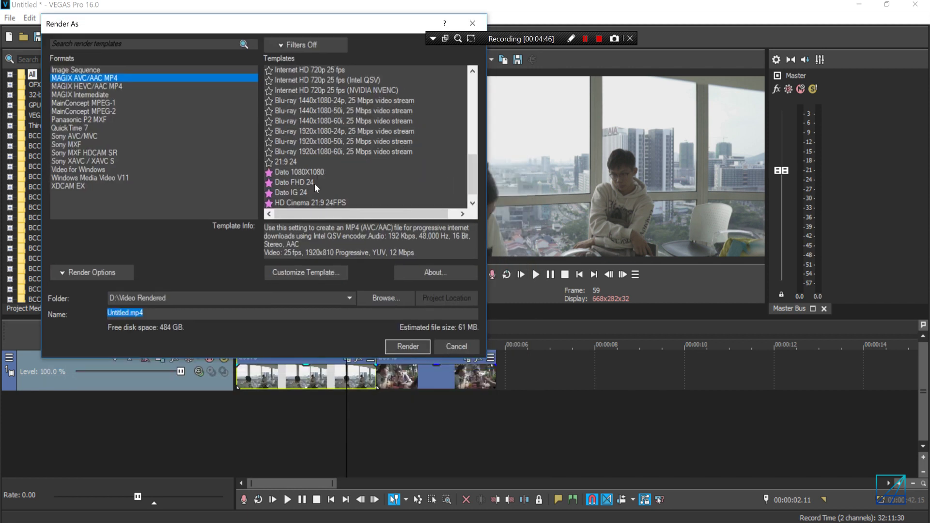
pyautogui.click(315, 203)
pyautogui.scroll(-1, 319, 192)
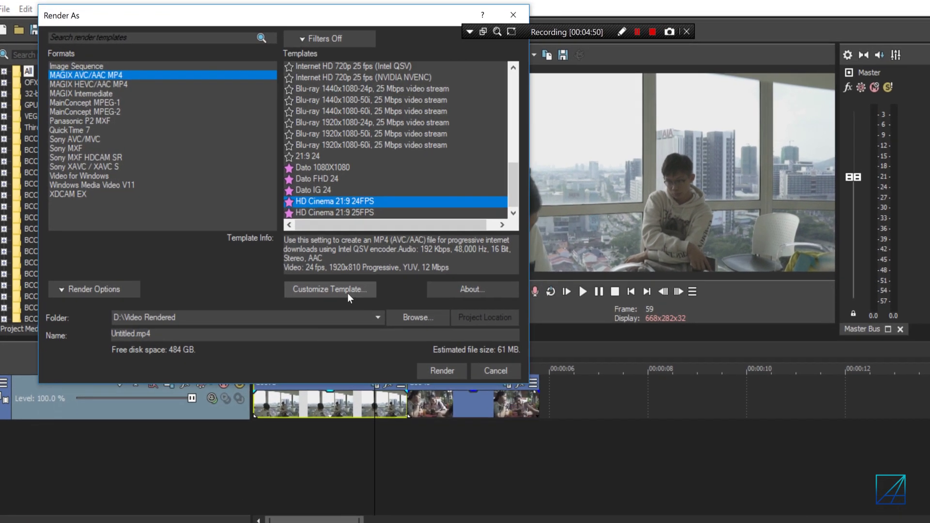
pyautogui.click(347, 293)
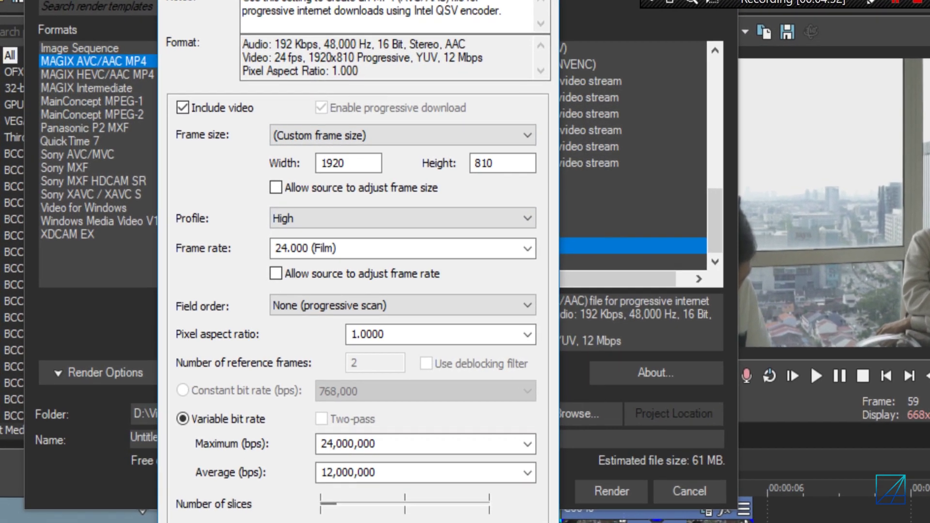
pyautogui.click(395, 130)
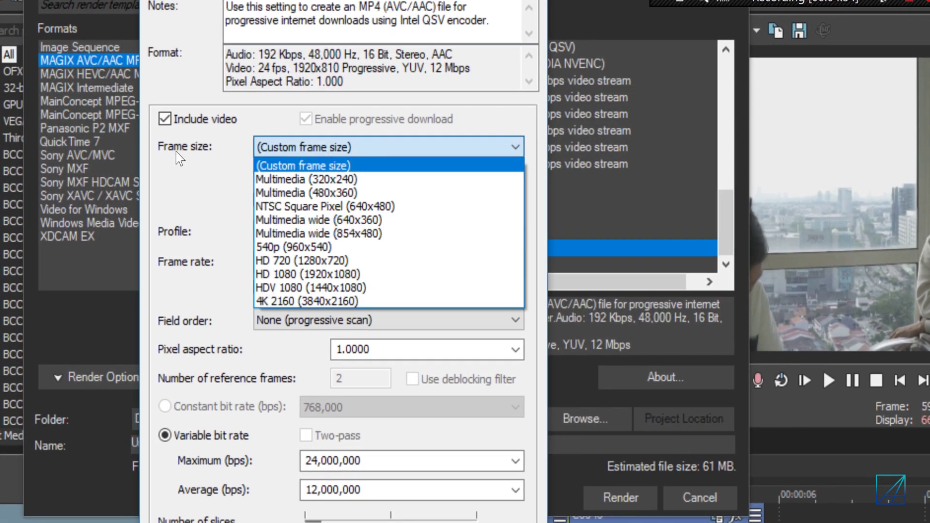
pyautogui.click(341, 167)
pyautogui.doubleClick(317, 175)
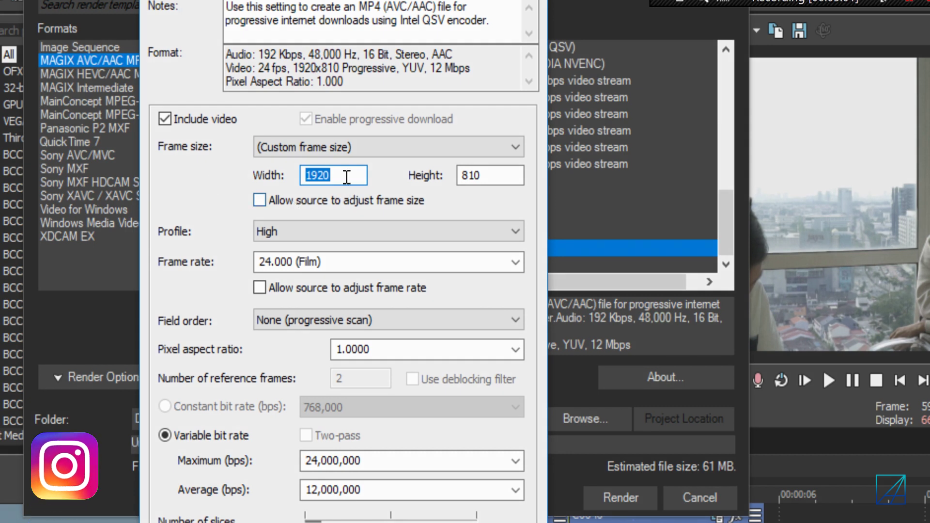
pyautogui.doubleClick(489, 175)
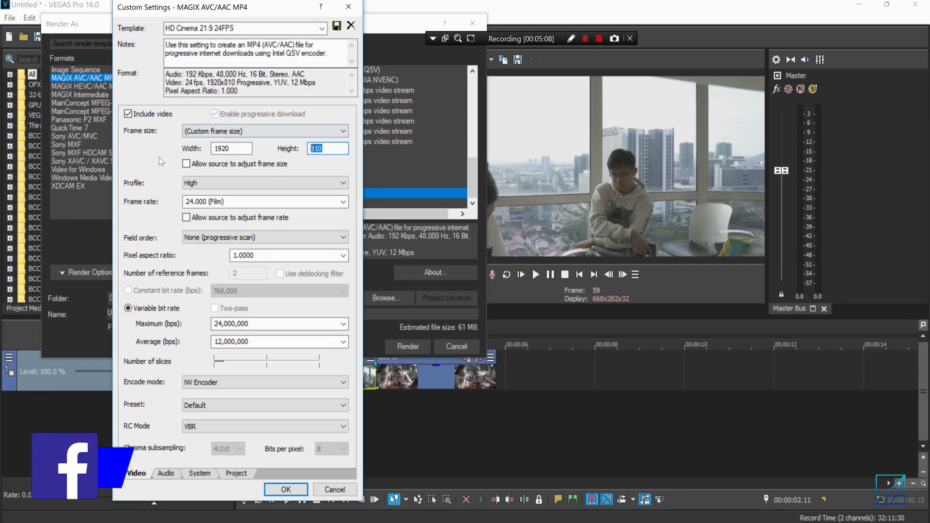
pyautogui.hotkey('shift', 'Tab')
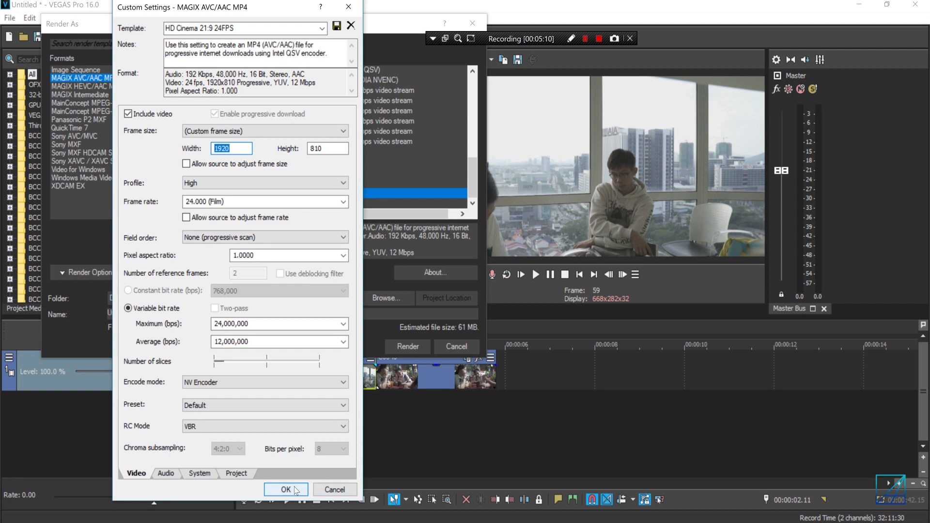
pyautogui.click(349, 6)
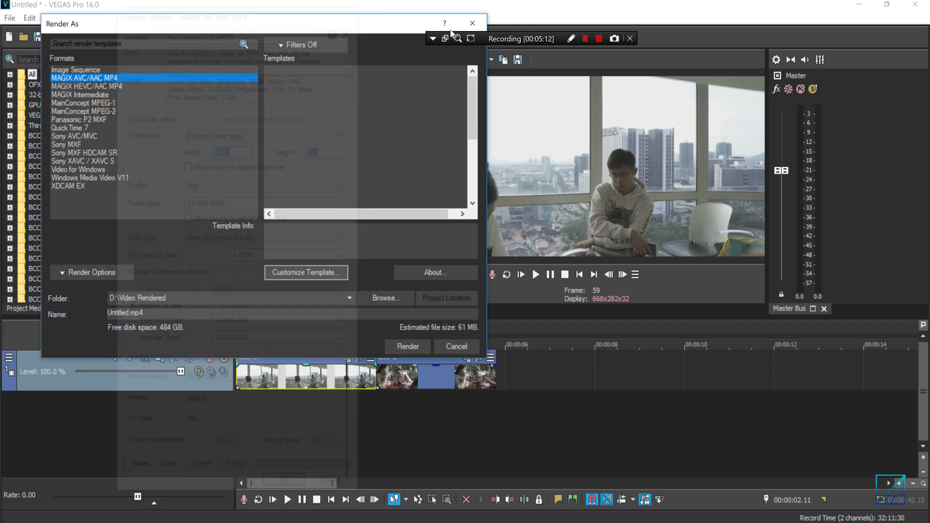
pyautogui.click(471, 25)
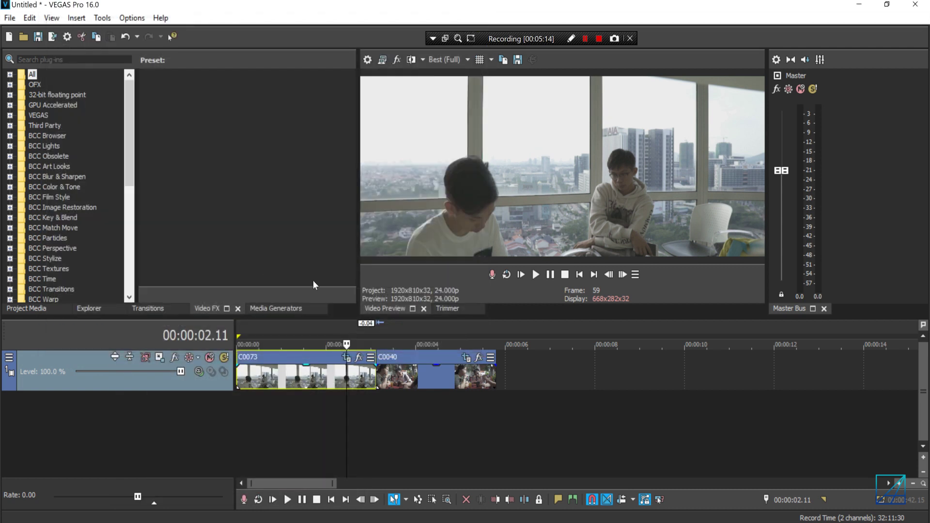